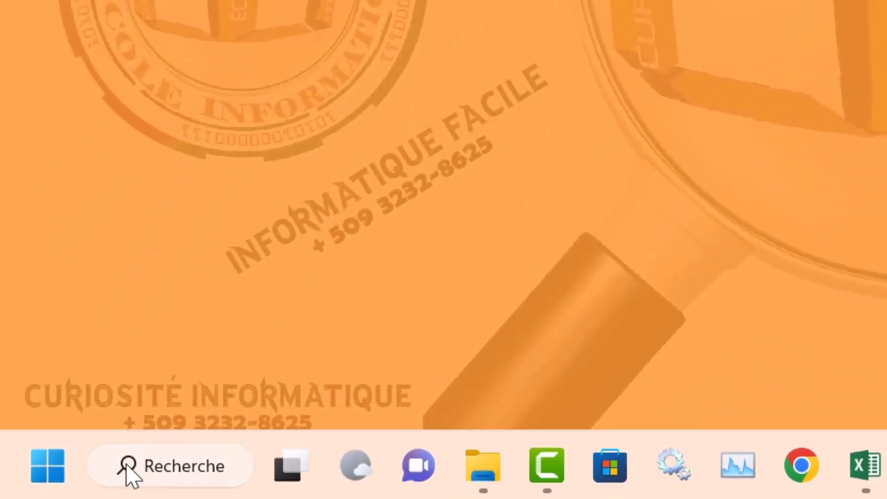
# - Search Windows for "excel" and launch Excel 2016
pyautogui.click(171, 474)
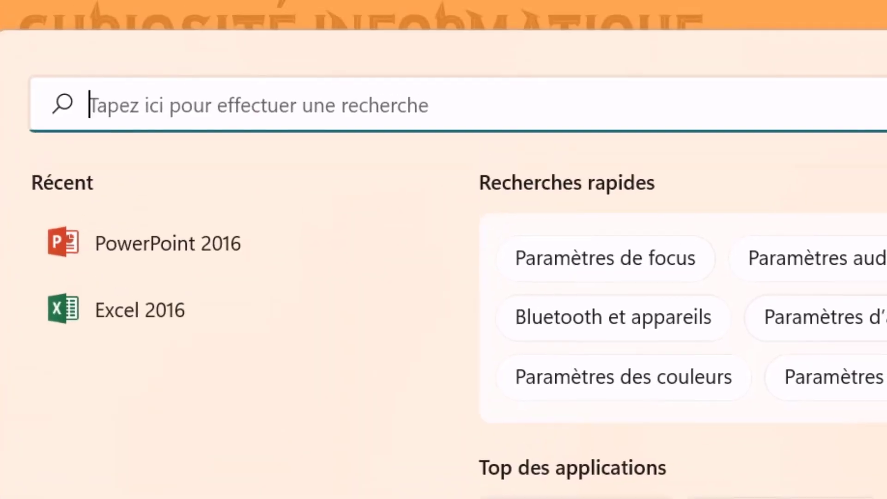
pyautogui.write('excel')
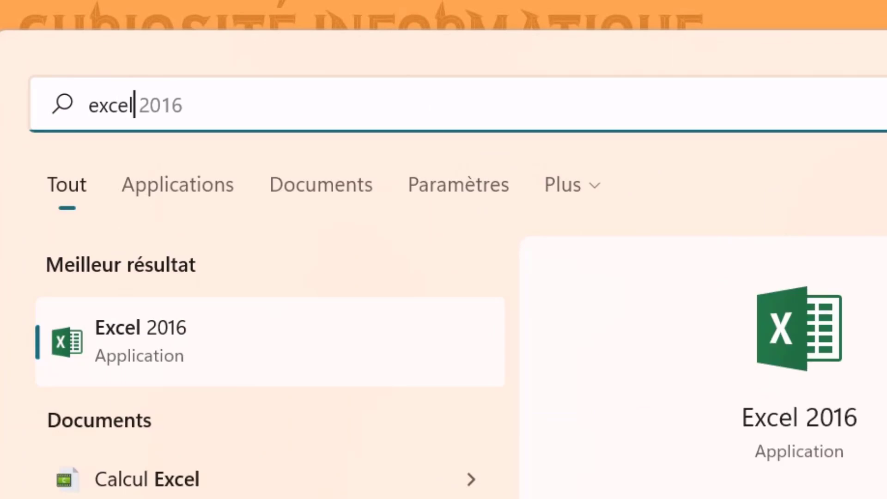
pyautogui.click(166, 347)
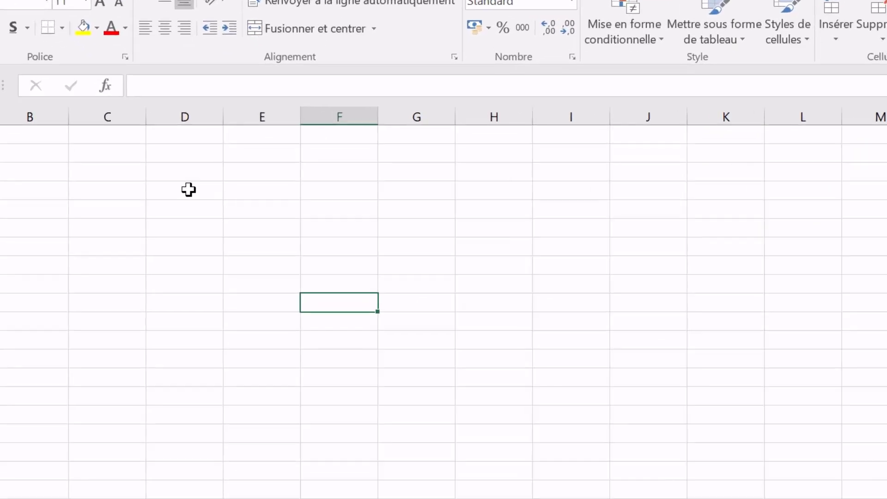
# - Calculate a power in cell D4 with the formula =2^3 and reselect the cell to review its formula
pyautogui.click(217, 206)
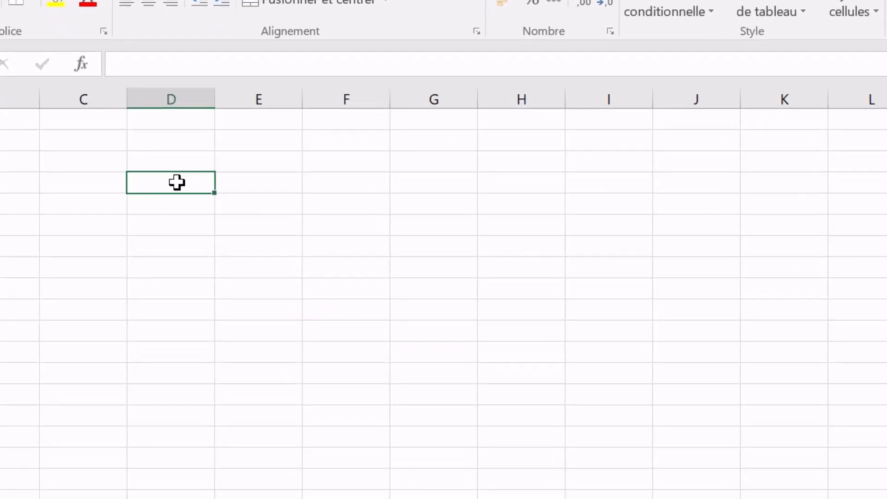
pyautogui.write('=')
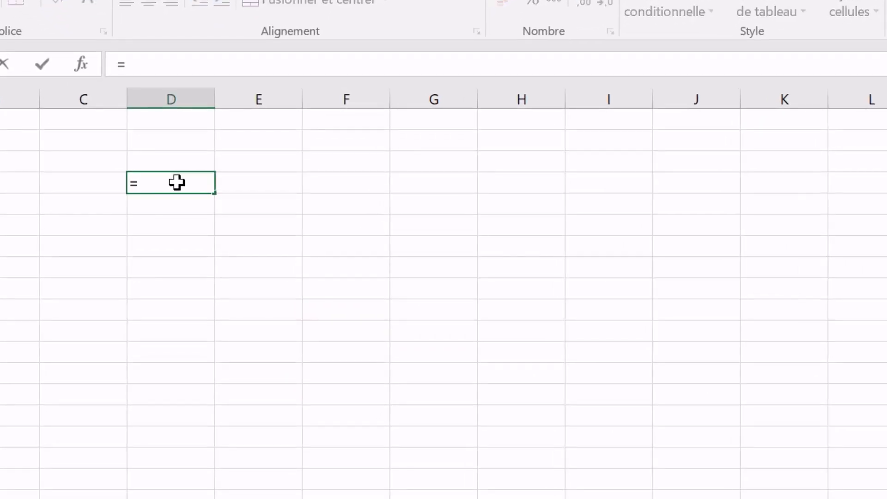
pyautogui.write('2^')
pyautogui.hotkey('alt', 'Tab')
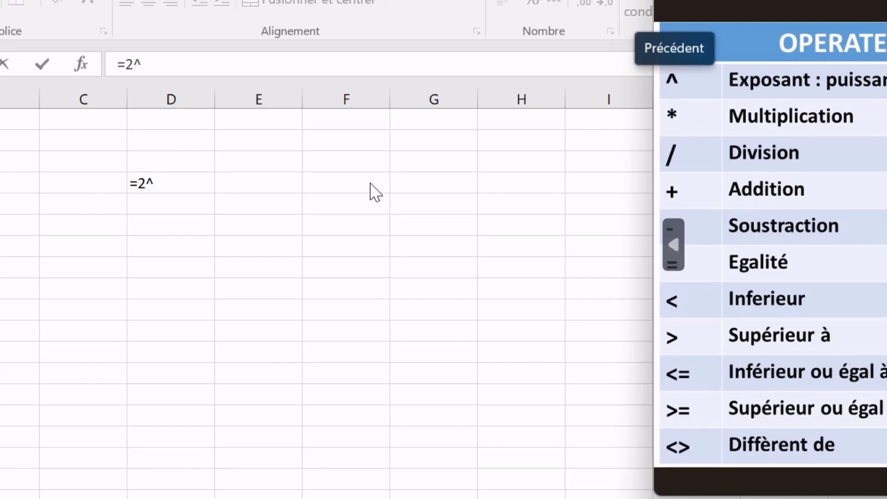
pyautogui.click(159, 182)
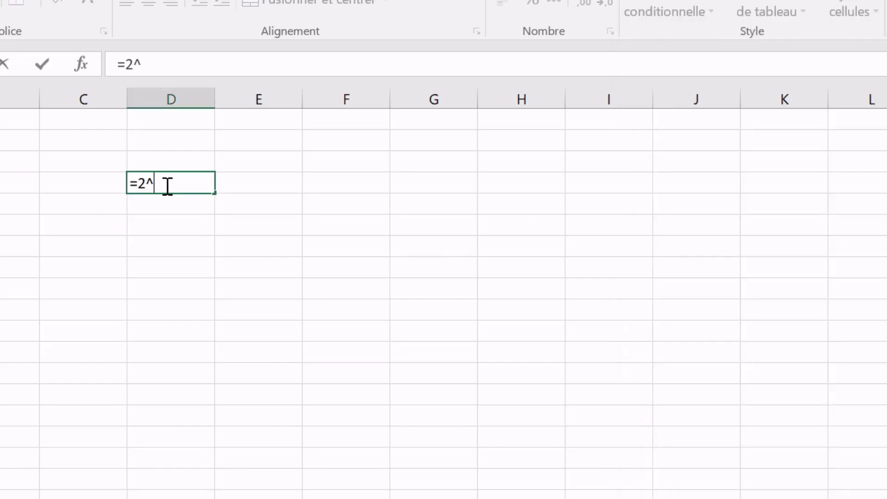
pyautogui.write('3')
pyautogui.press('Return')
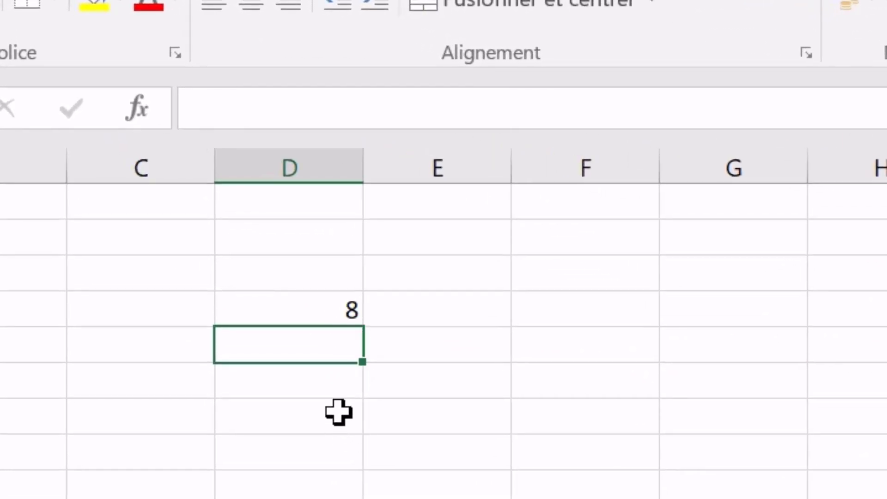
pyautogui.click(314, 318)
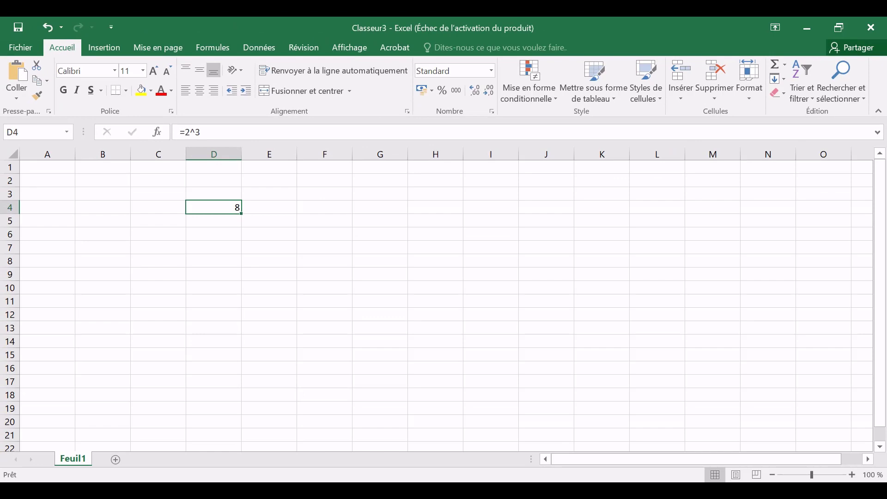
# - Calculate a multiplication in cell E8 with the formula =3*3 and reselect the cell to review its formula
pyautogui.hotkey('alt', 'Tab')
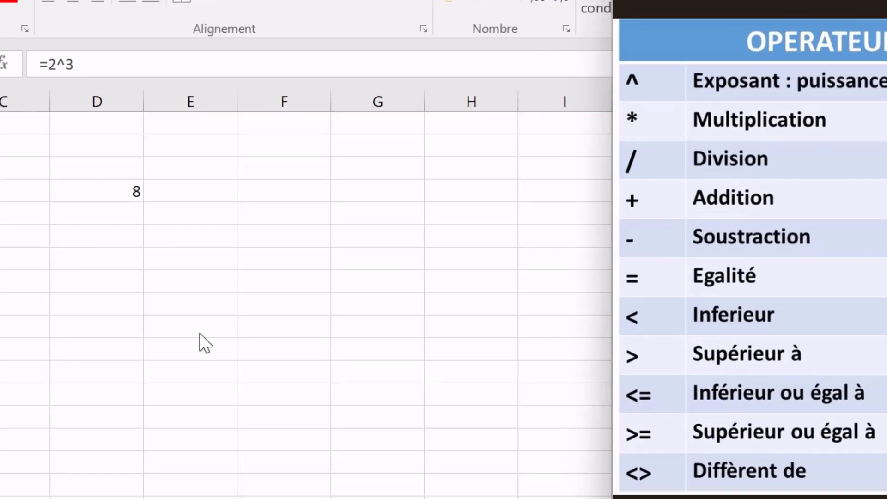
pyautogui.hotkey('alt', 'Tab')
pyautogui.click(174, 279)
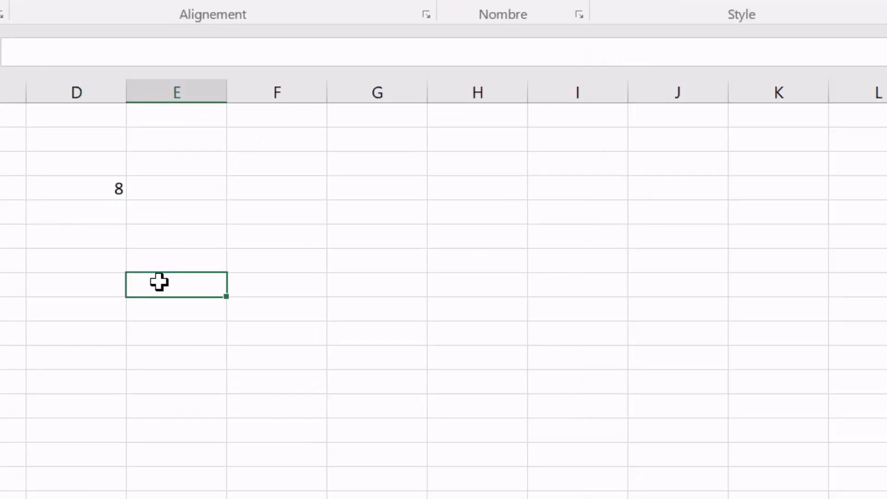
pyautogui.write('=3*3')
pyautogui.press('Return')
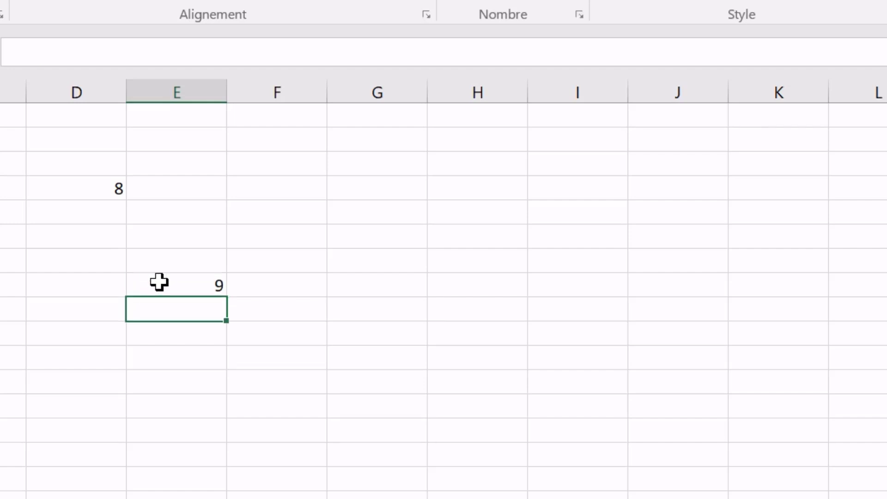
pyautogui.click(158, 282)
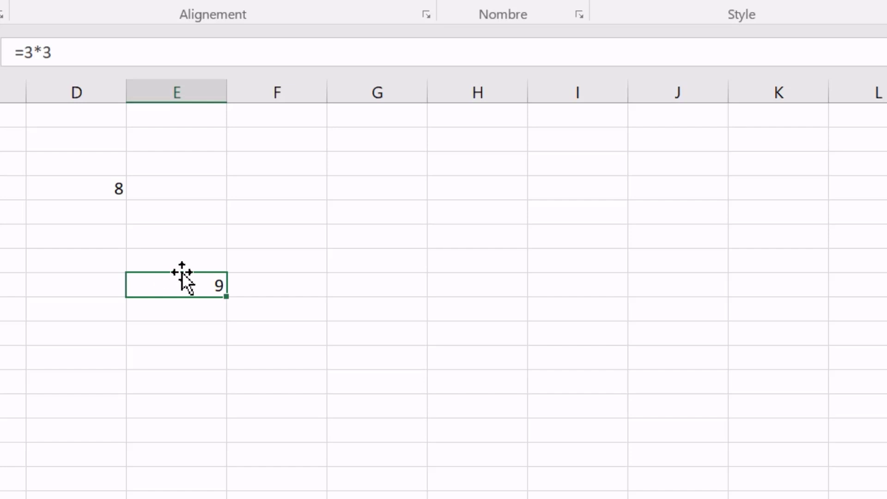
pyautogui.click(291, 282)
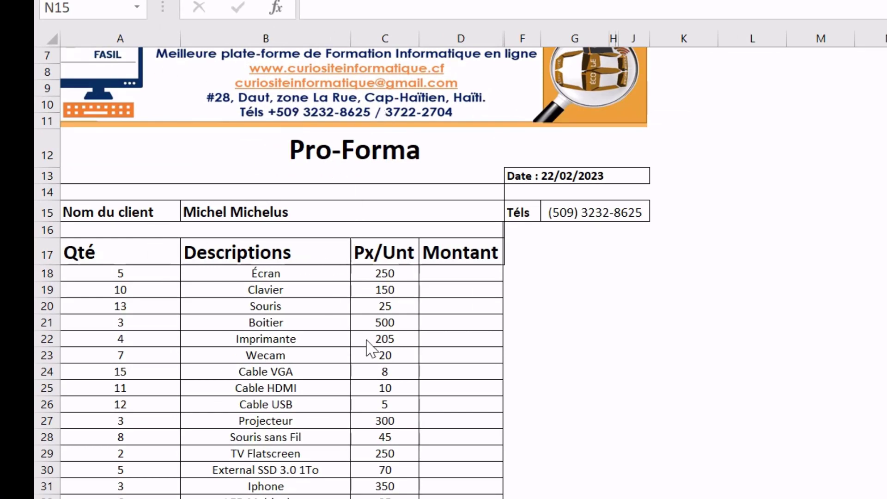
# - Show the gridlines on the Pro-Forma sheet of the Pro-Forma Exo workbook and hide them again
pyautogui.click(883, 211)
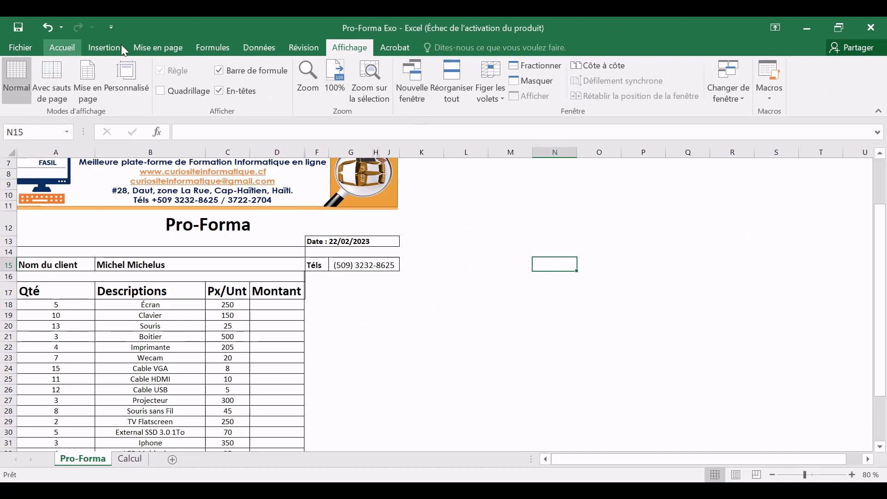
pyautogui.click(62, 47)
pyautogui.click(350, 48)
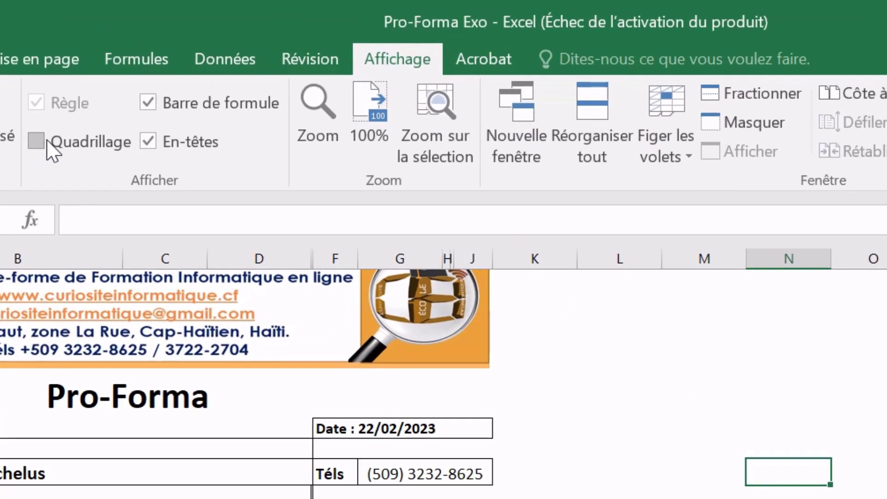
pyautogui.click(40, 141)
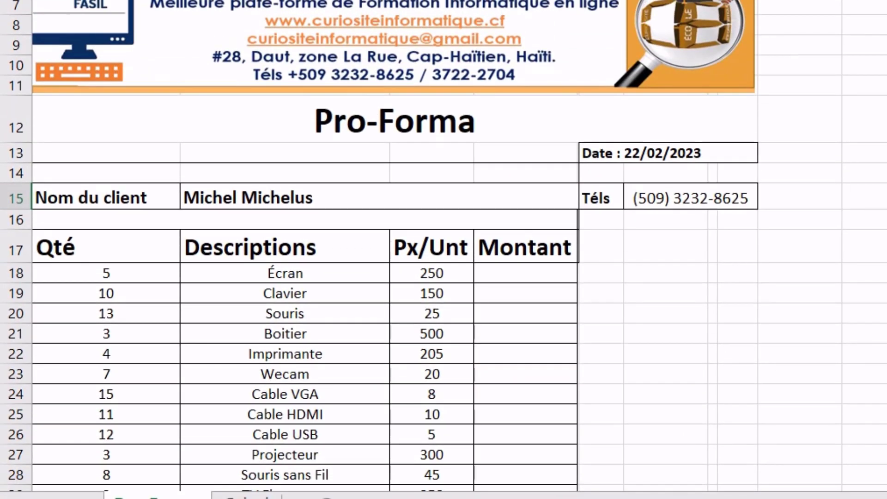
pyautogui.press('Up')
pyautogui.press('Up')
pyautogui.press('Up')
pyautogui.press('Up')
pyautogui.press('Up')
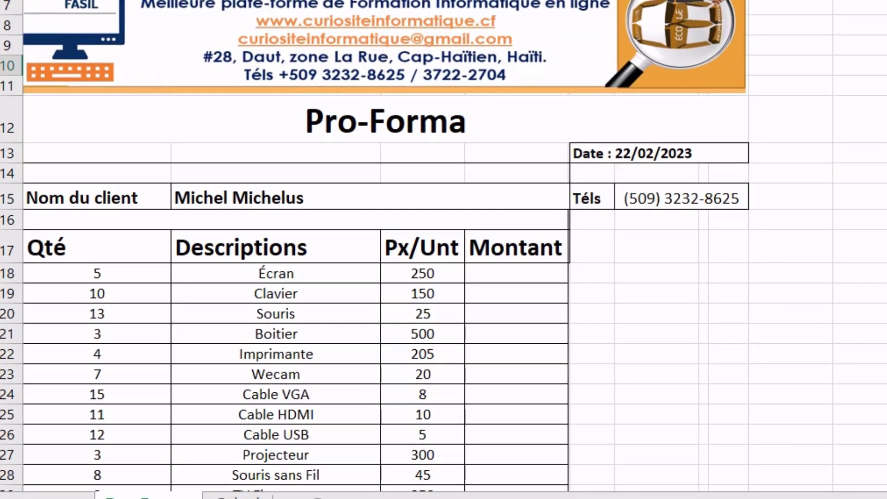
pyautogui.click(878, 30)
pyautogui.click(673, 37)
pyautogui.click(422, 52)
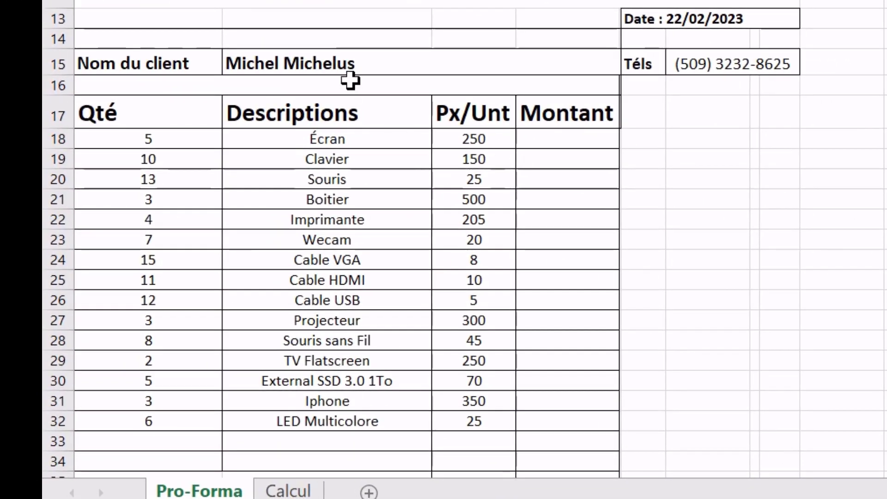
pyautogui.scroll(-2, 421, 244)
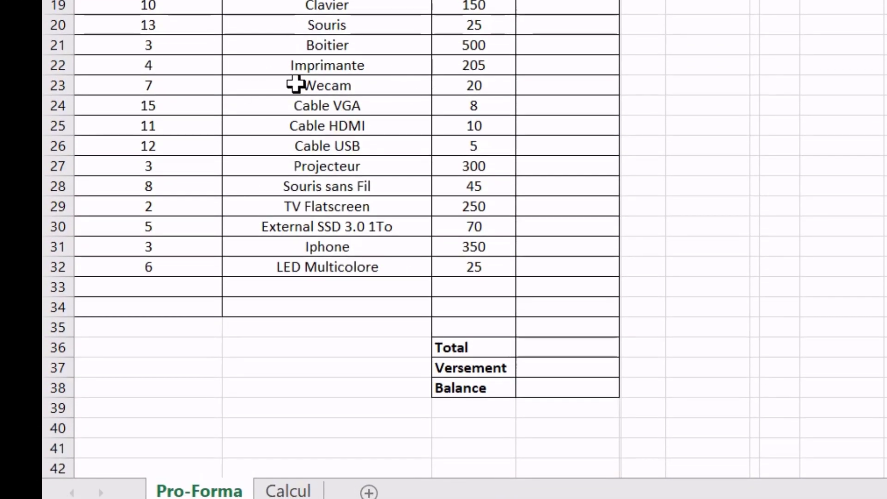
pyautogui.scroll(2, 295, 84)
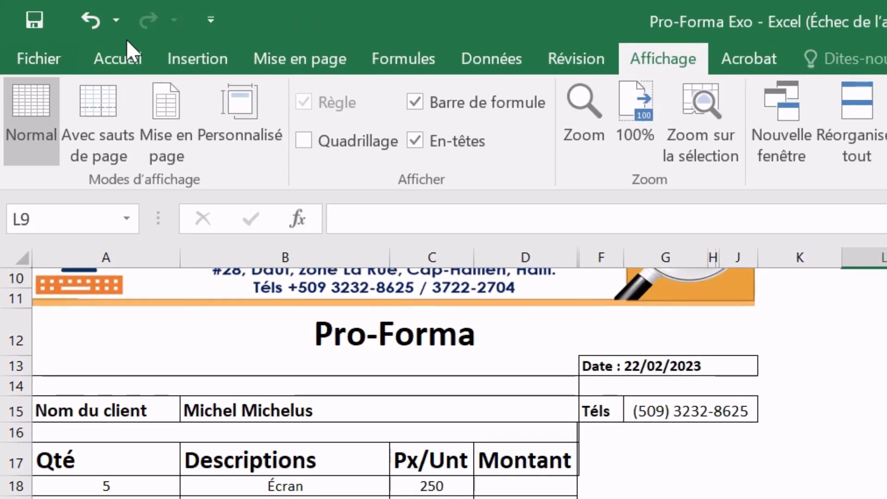
# - Examine the Pro-Forma invoice layout, from the header and client details to the item rows and the totals area
pyautogui.click(126, 55)
pyautogui.scroll(2, 416, 370)
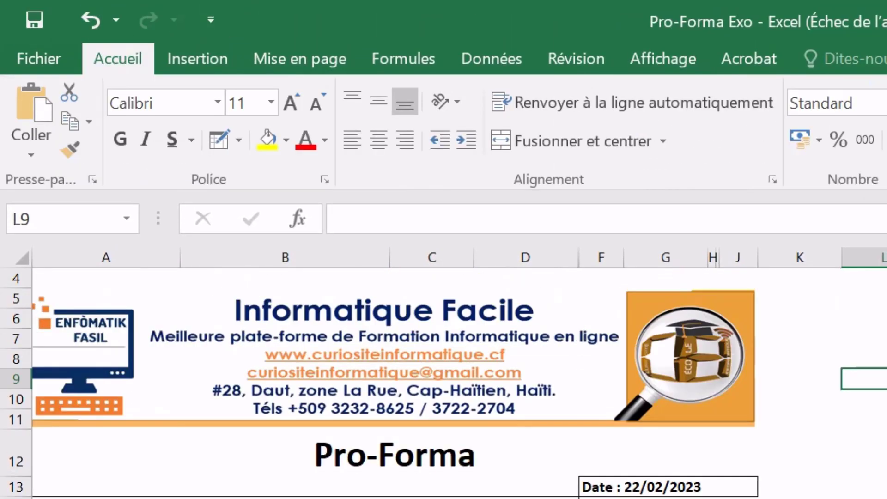
pyautogui.scroll(-5, 182, 447)
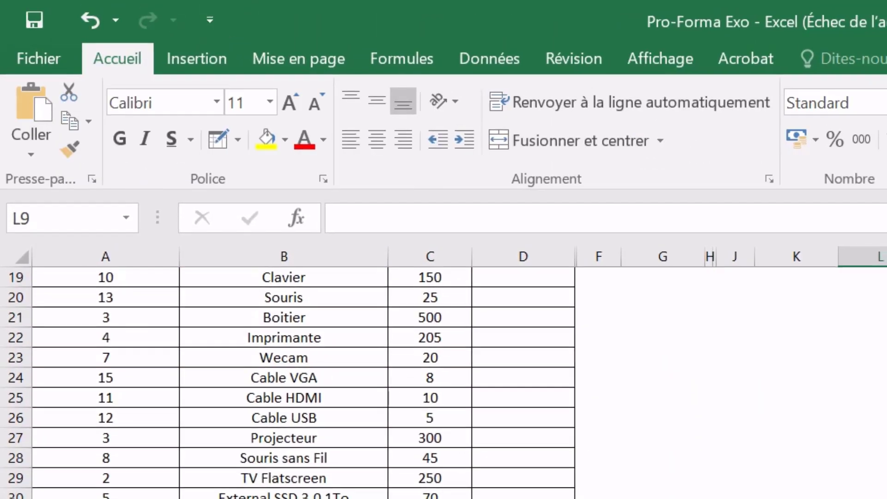
pyautogui.scroll(1, 391, 486)
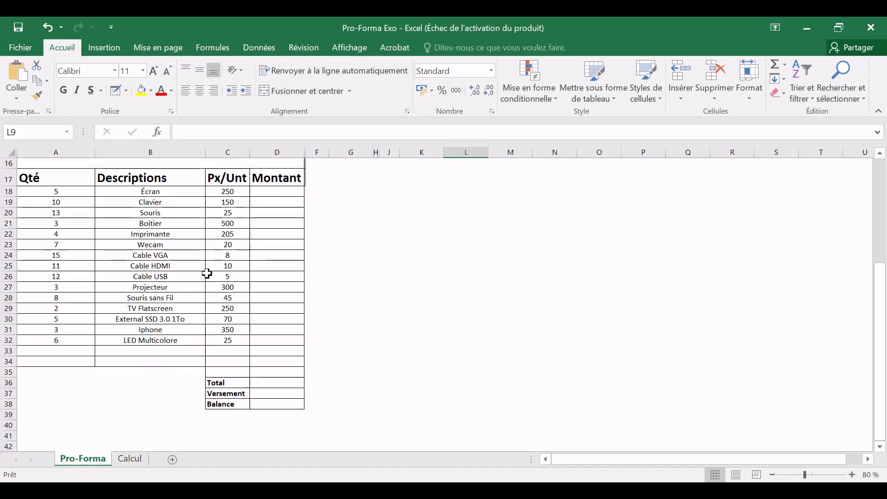
pyautogui.scroll(1, 220, 234)
pyautogui.scroll(2, 220, 256)
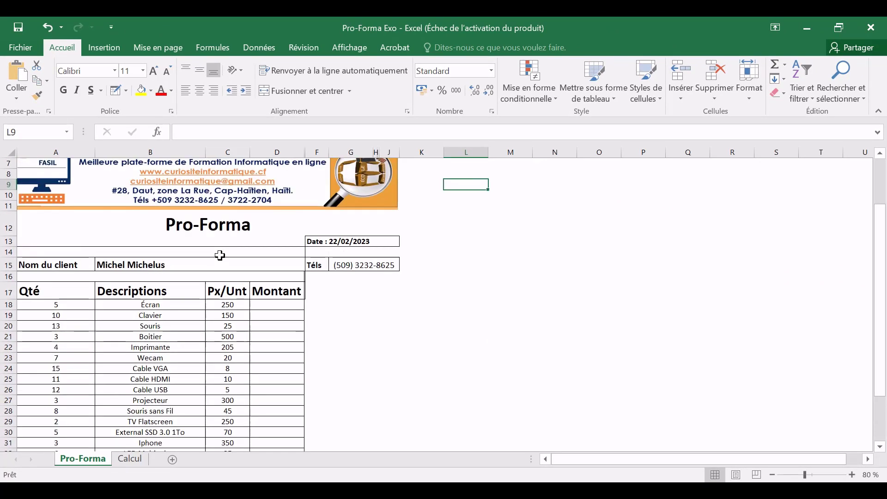
pyautogui.scroll(1, 220, 256)
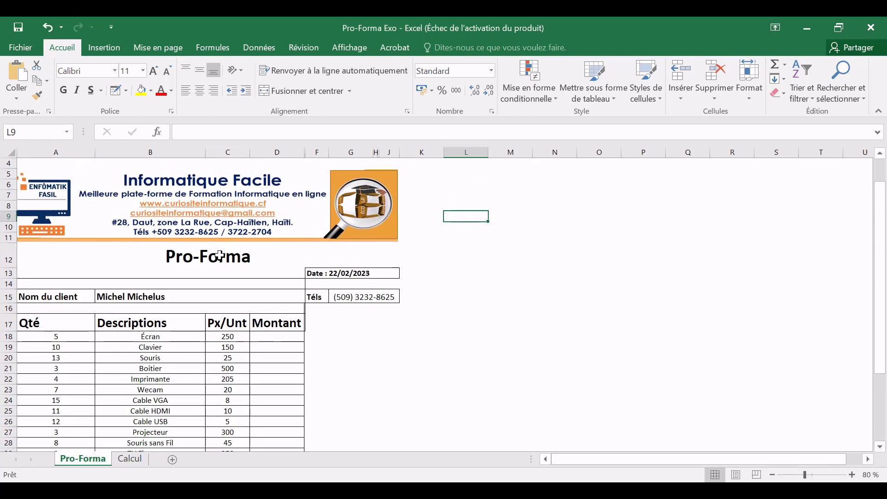
pyautogui.scroll(-1, 220, 255)
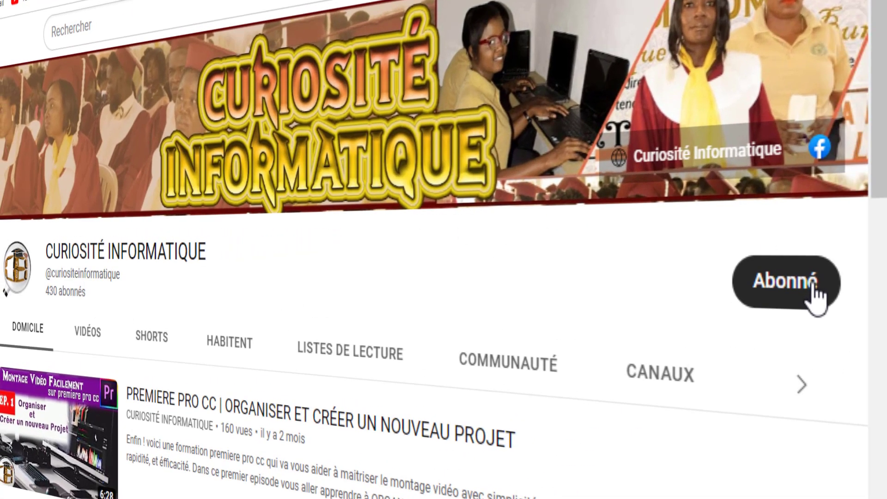
pyautogui.click(844, 255)
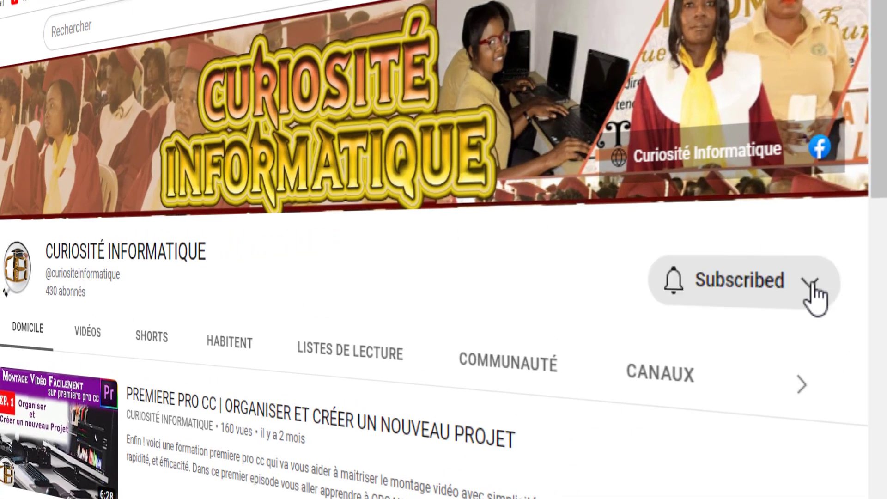
pyautogui.click(814, 296)
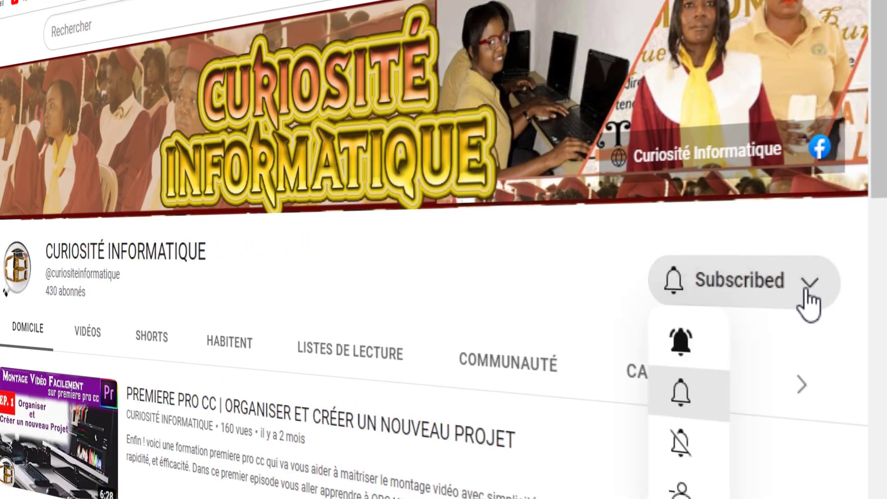
pyautogui.click(680, 344)
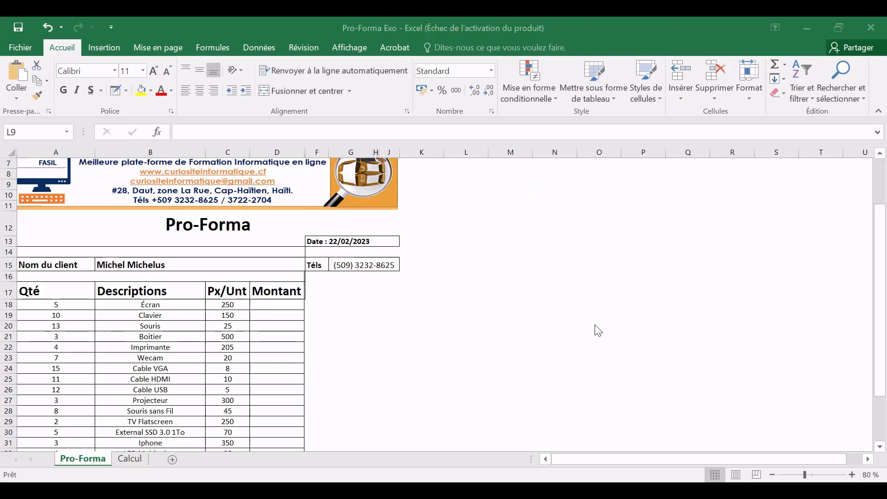
# - Begin the Montant formula for the Écran row in cell D18 with a reference to its quantity in A18
pyautogui.click(59, 306)
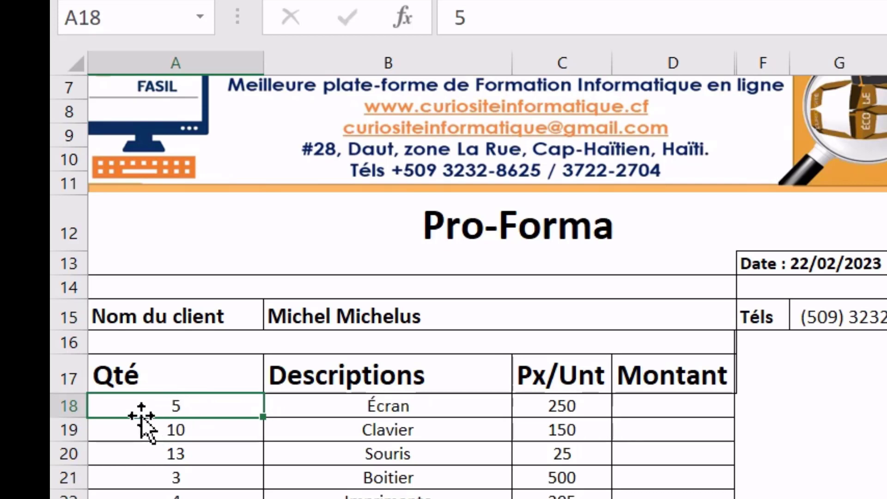
pyautogui.click(576, 408)
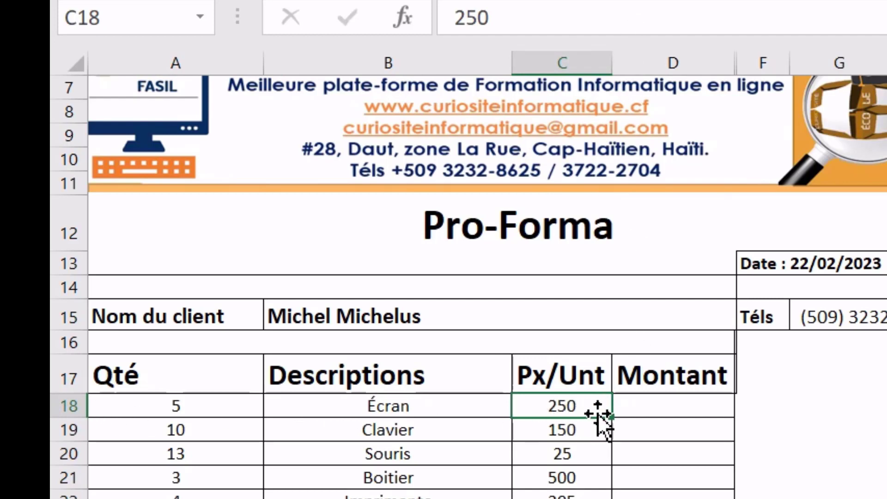
pyautogui.click(683, 407)
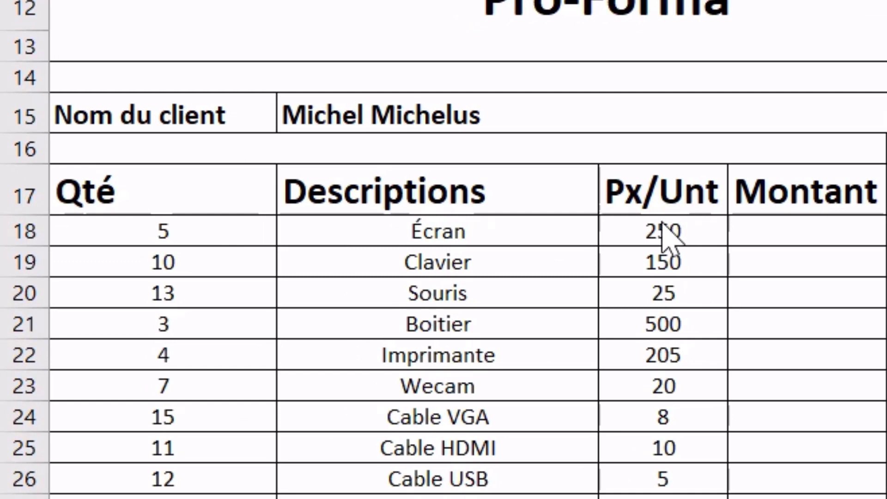
pyautogui.click(768, 227)
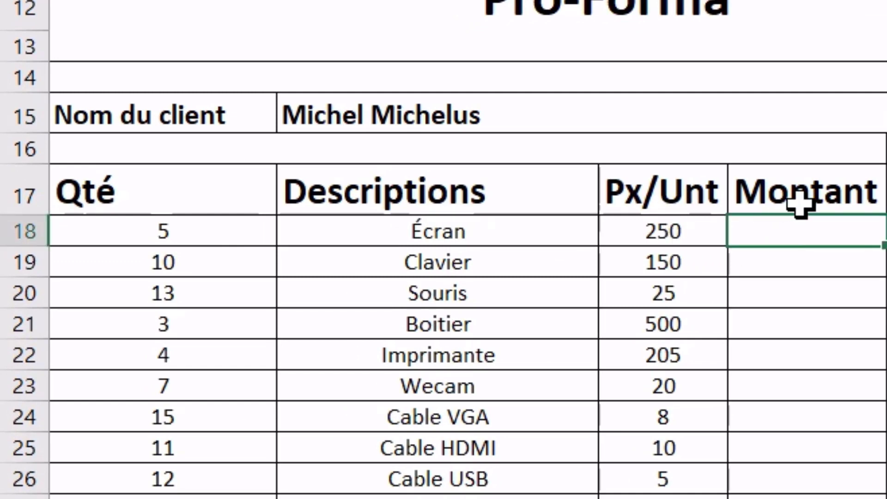
pyautogui.write('=')
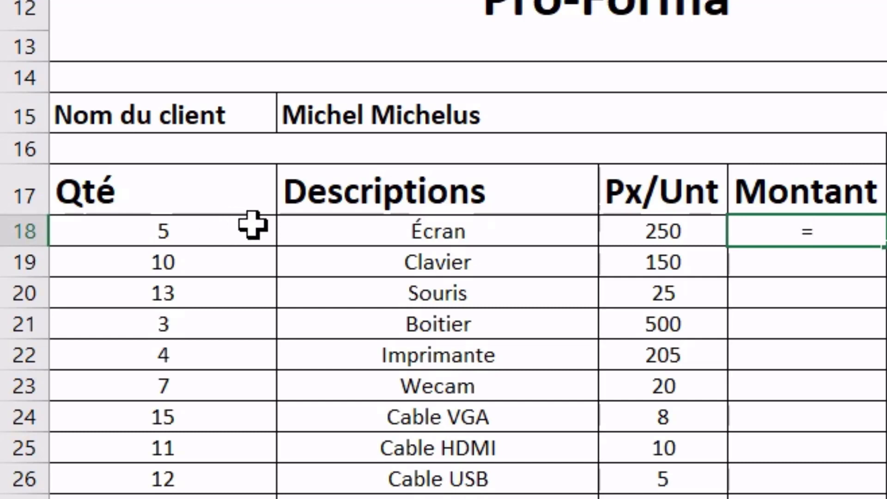
pyautogui.click(188, 231)
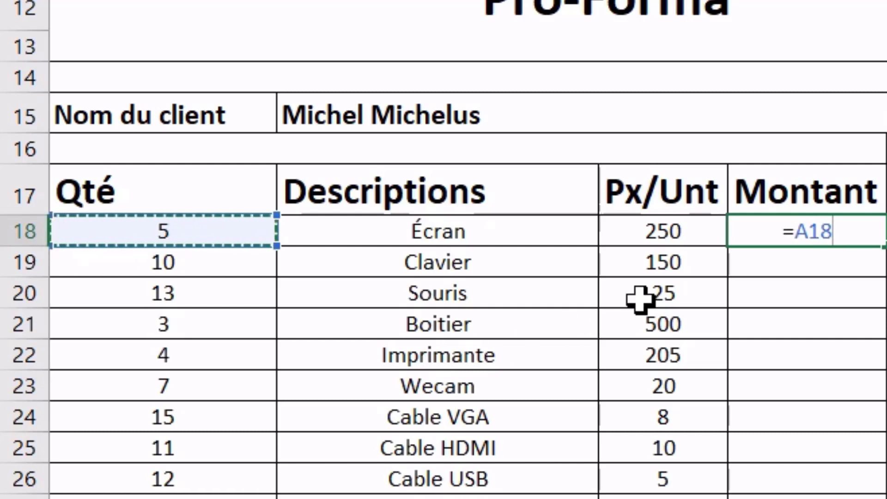